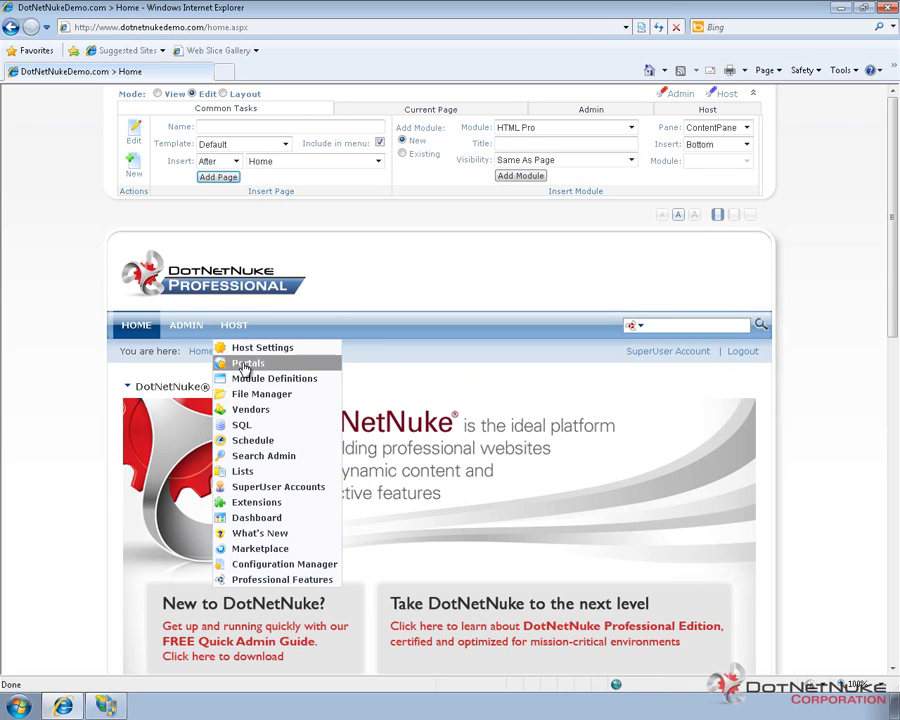
# From the Portals list, start a new portal with Portal Type set to Child.
pyautogui.click(244, 364)
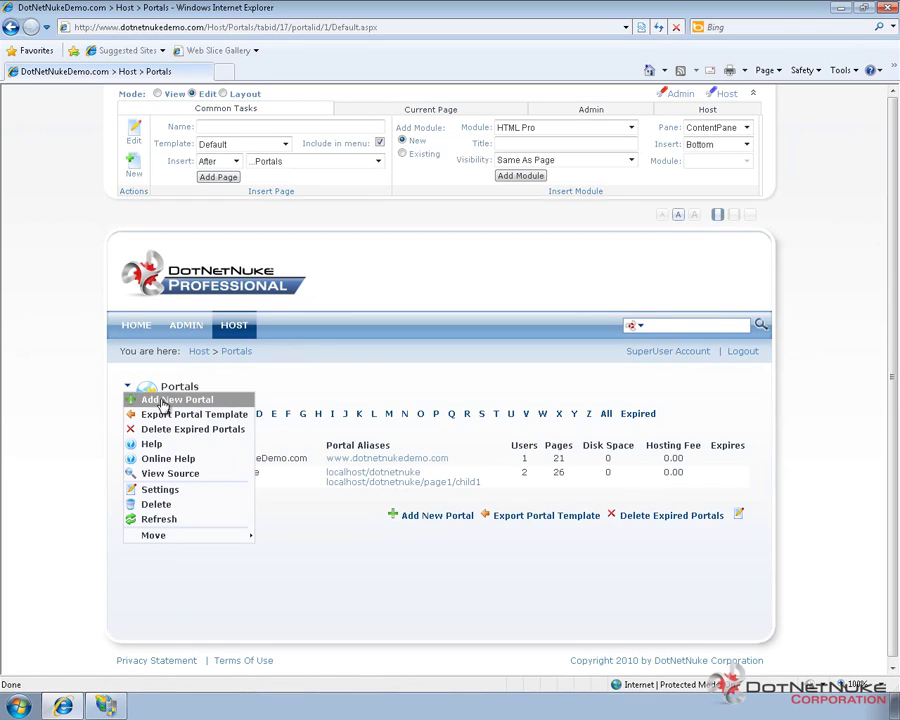
pyautogui.click(162, 401)
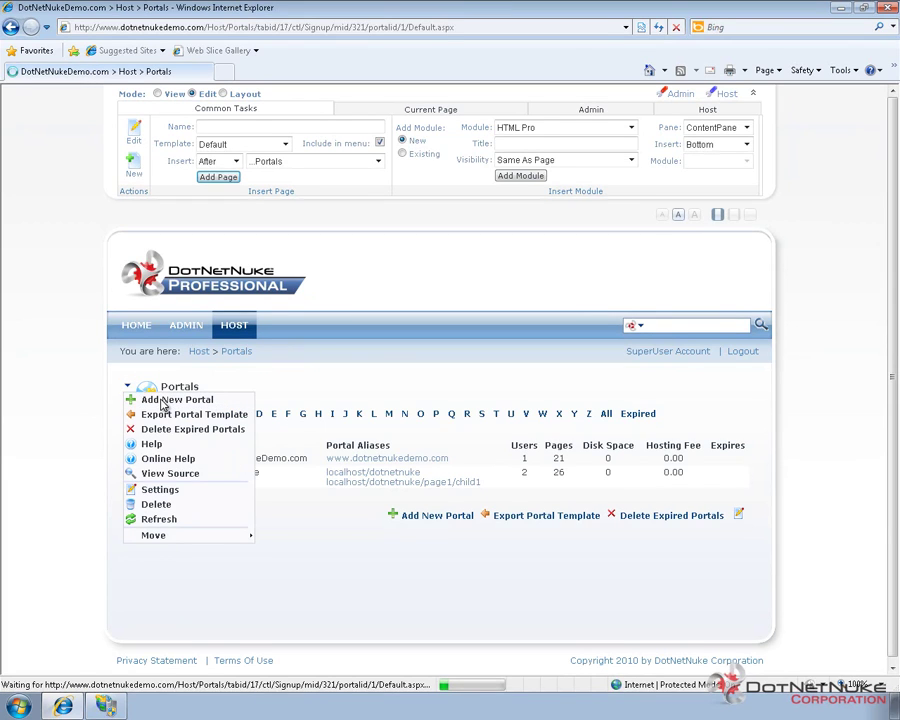
pyautogui.click(283, 460)
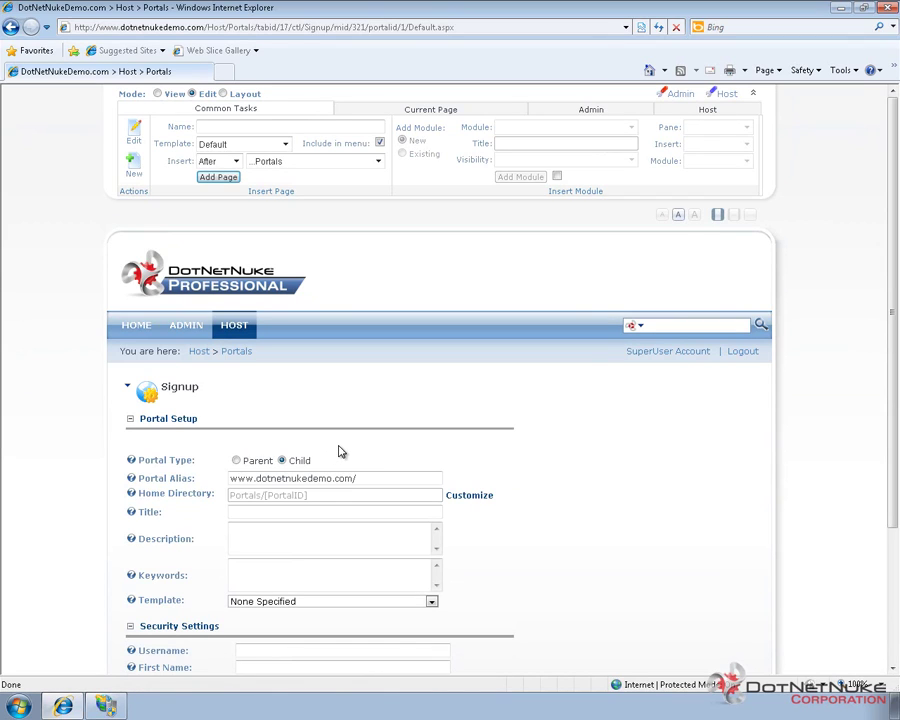
pyautogui.click(386, 478)
pyautogui.write('child')
pyautogui.scroll(-2, 396, 442)
pyautogui.scroll(-2, 318, 388)
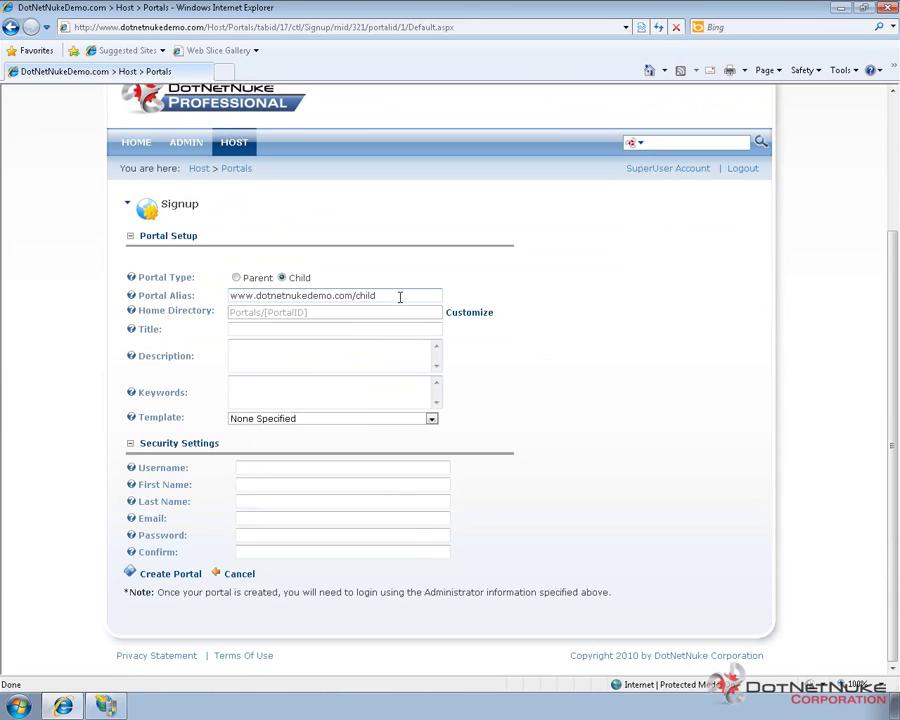
# Title the portal 'Child Portal' and fill in its description and keywords.
pyautogui.click(320, 328)
pyautogui.write('Child Portal')
pyautogui.press('Tab')
pyautogui.write('child portal')
pyautogui.write('child')
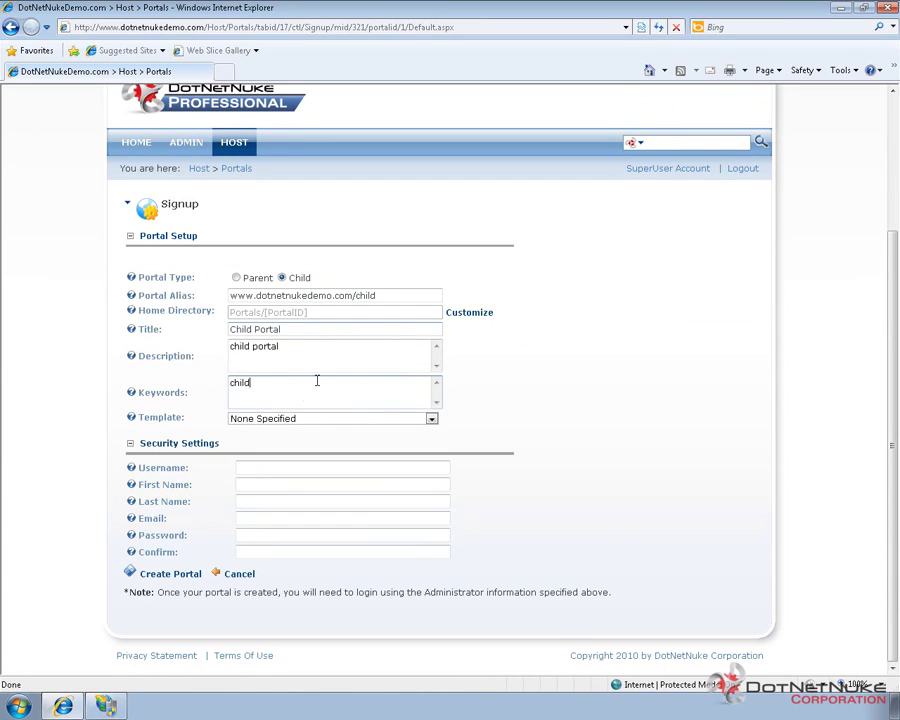
# Choose the Default Website template for the new portal.
pyautogui.click(296, 420)
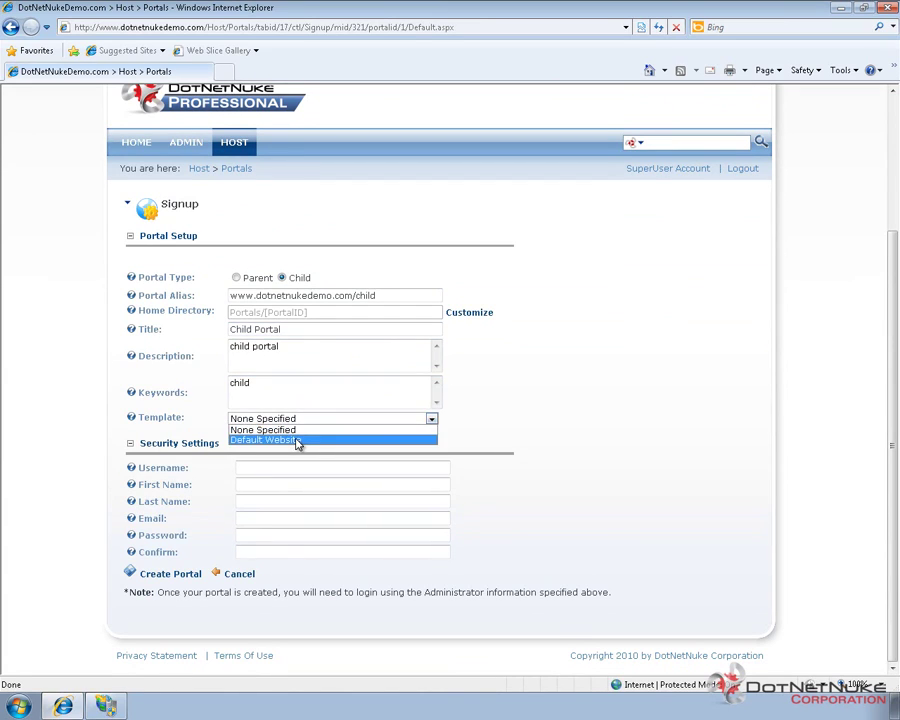
pyautogui.click(297, 440)
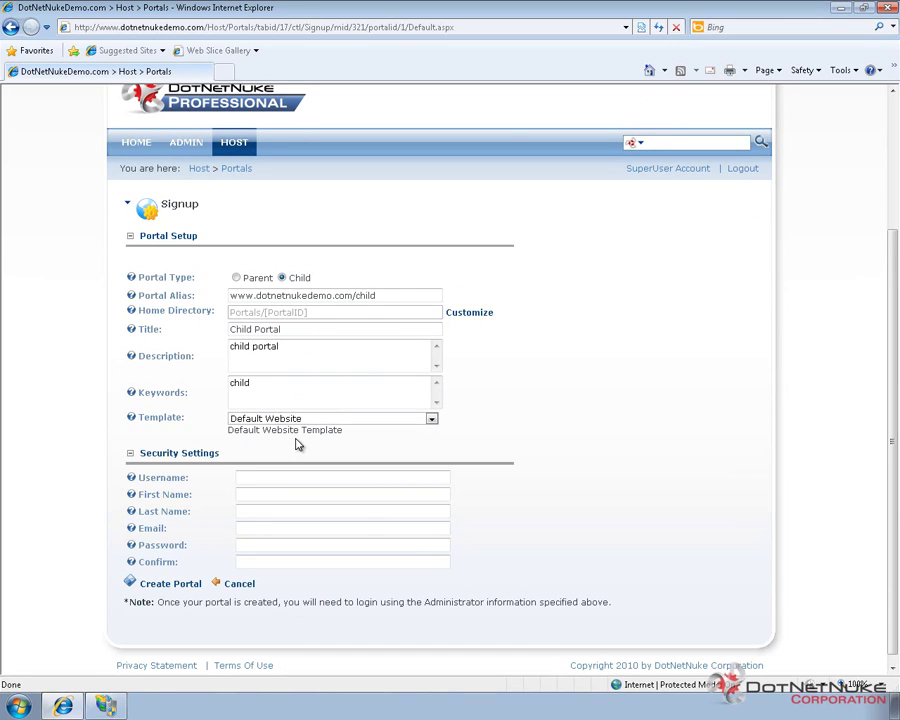
pyautogui.click(285, 475)
# Enter username admin3 with the administrator's first name, last name and e-mail address.
pyautogui.write('admin3')
pyautogui.press('Tab')
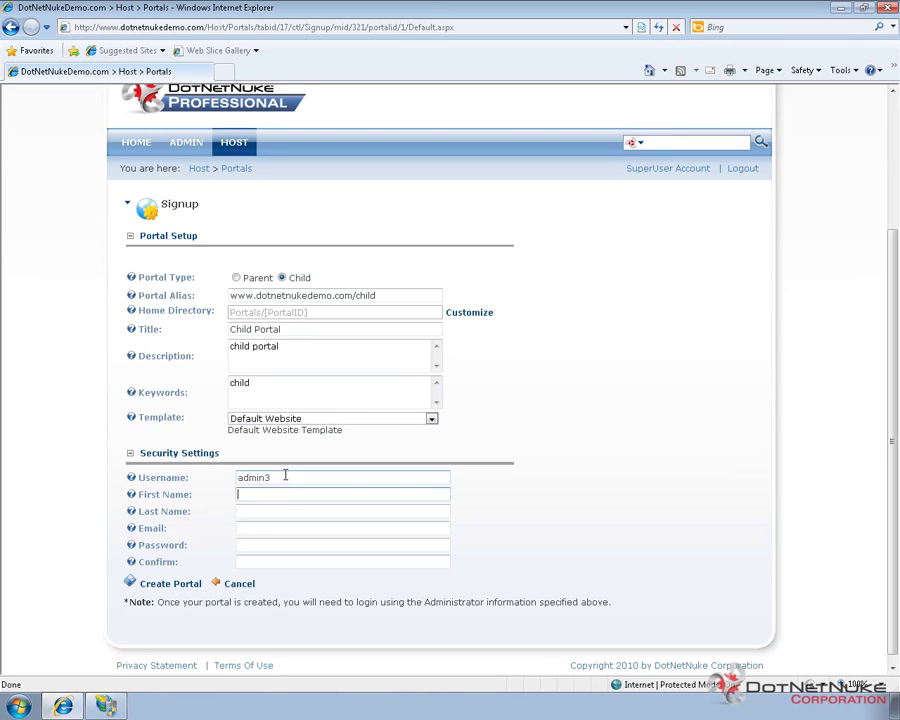
pyautogui.write('Admin')
pyautogui.press('Tab')
pyautogui.write('Three')
pyautogui.press('Tab')
pyautogui.write('admin3@change.me')
# Enter and confirm the administrator password, then create the child portal.
pyautogui.press('Tab')
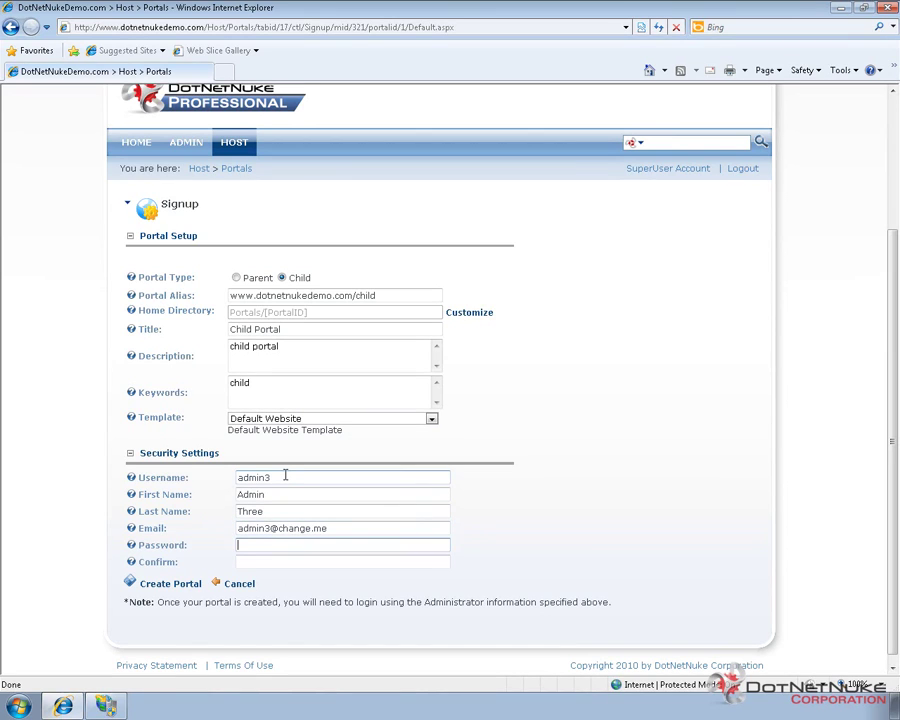
pyautogui.press('Tab')
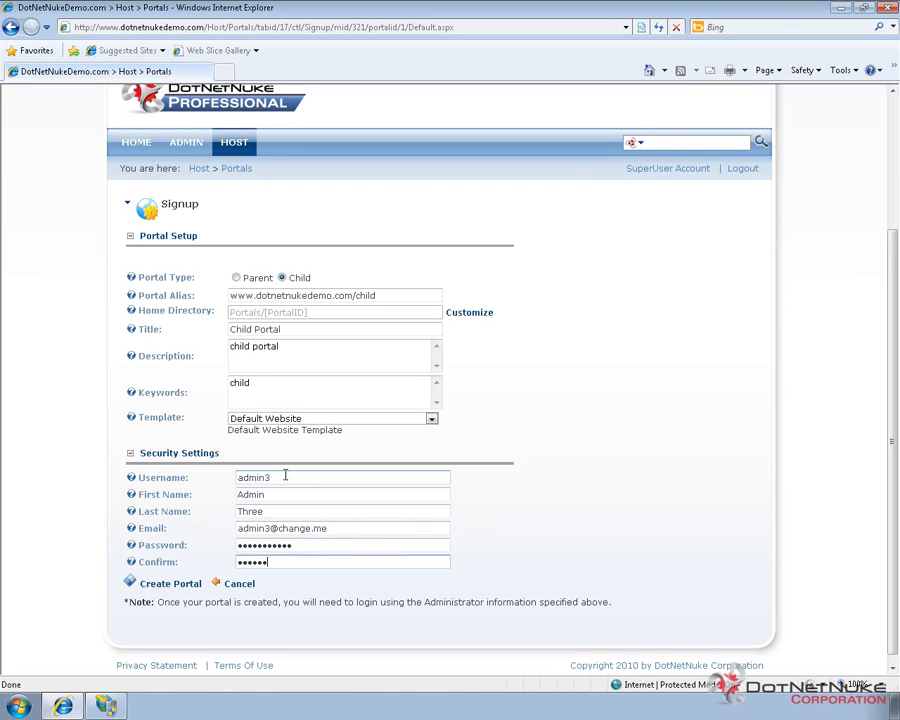
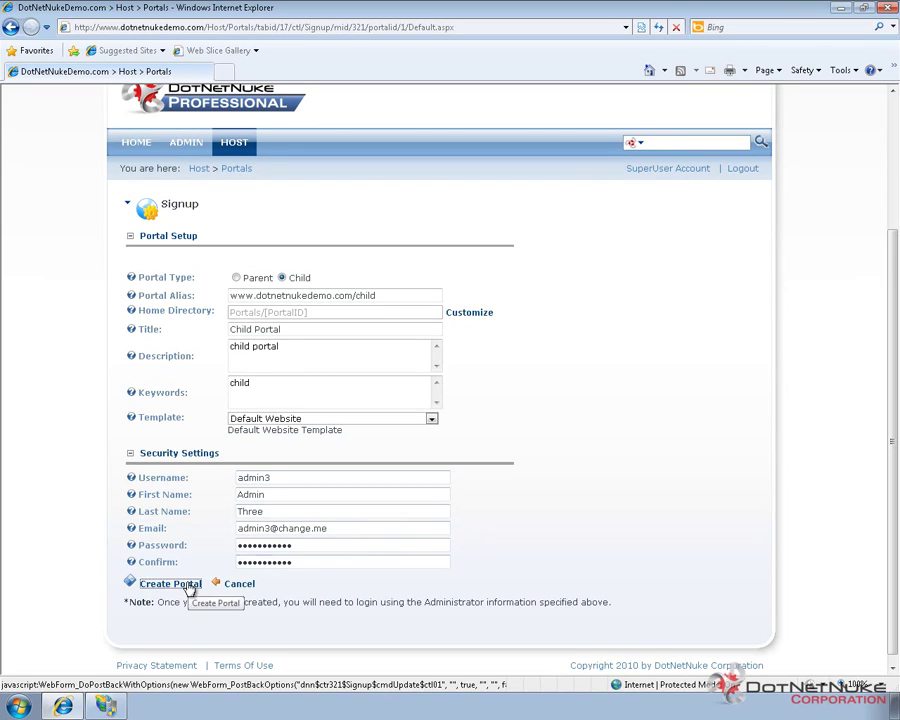
pyautogui.click(188, 587)
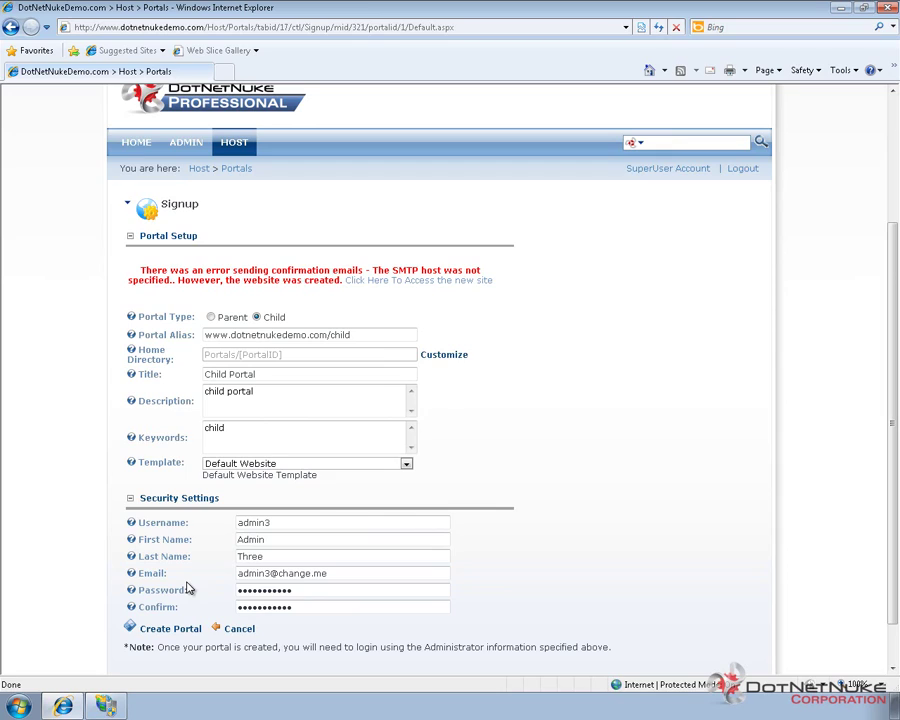
# Follow the result message's link to the new child site.
pyautogui.click(449, 287)
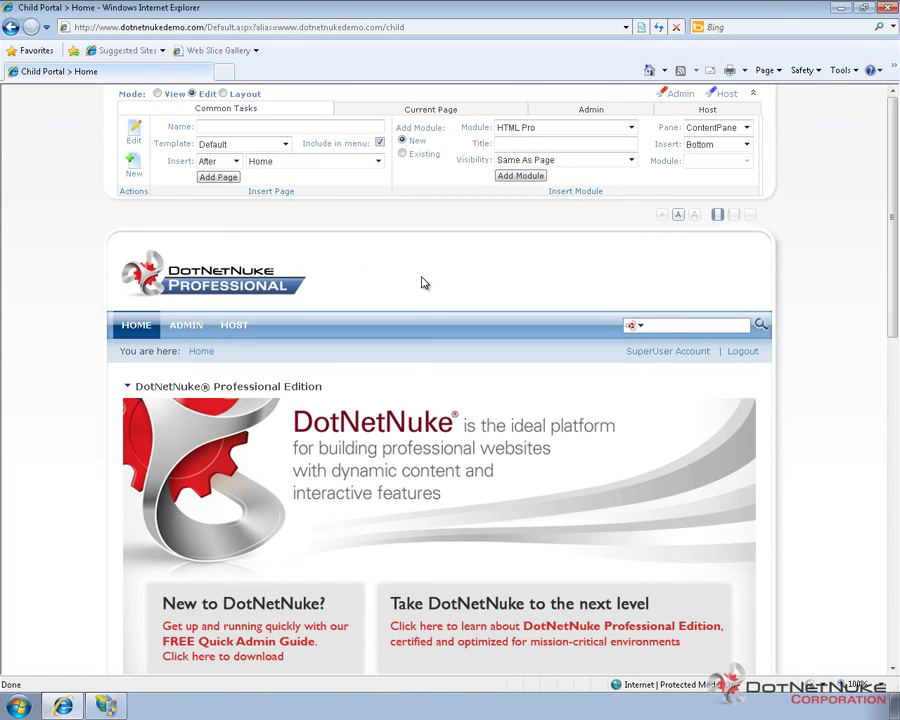
# Show admin3 in the child portal's ADMIN > User Accounts list, then select the address path.
pyautogui.click(184, 328)
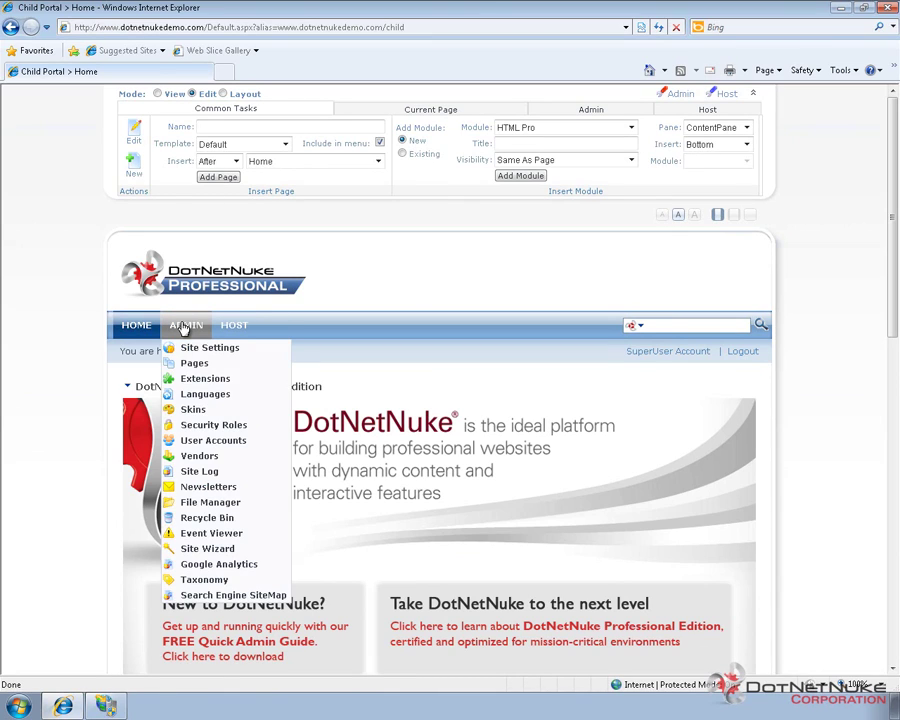
pyautogui.click(222, 441)
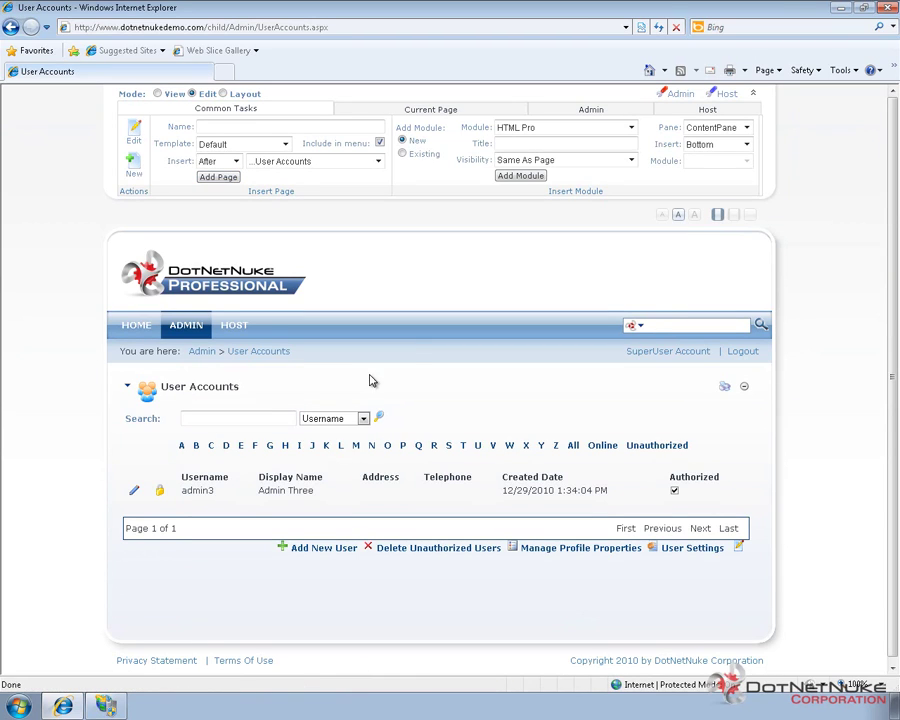
pyautogui.doubleClick(205, 490)
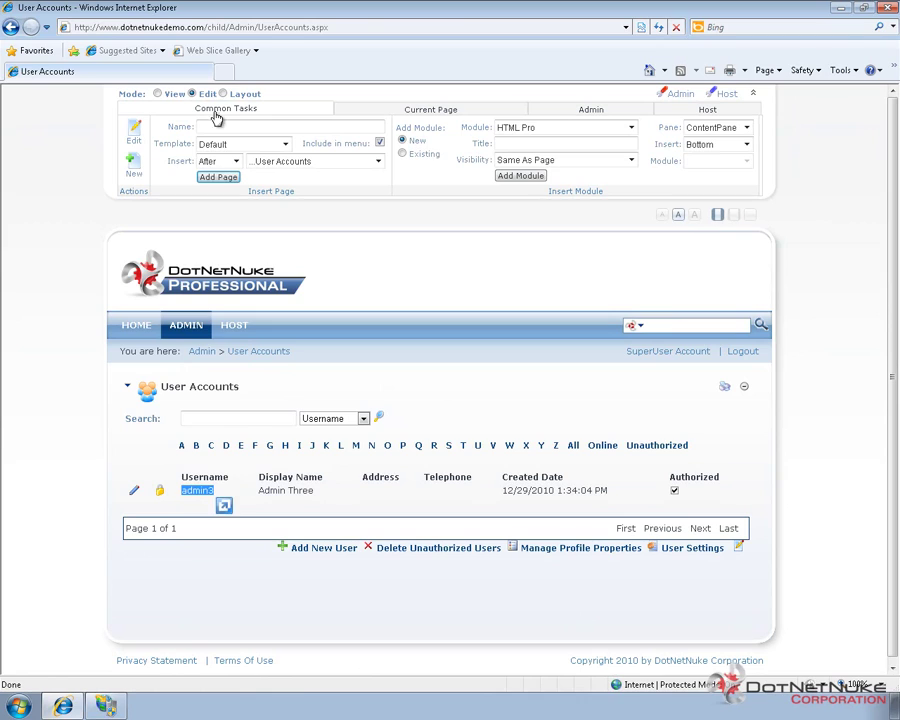
pyautogui.click(209, 27)
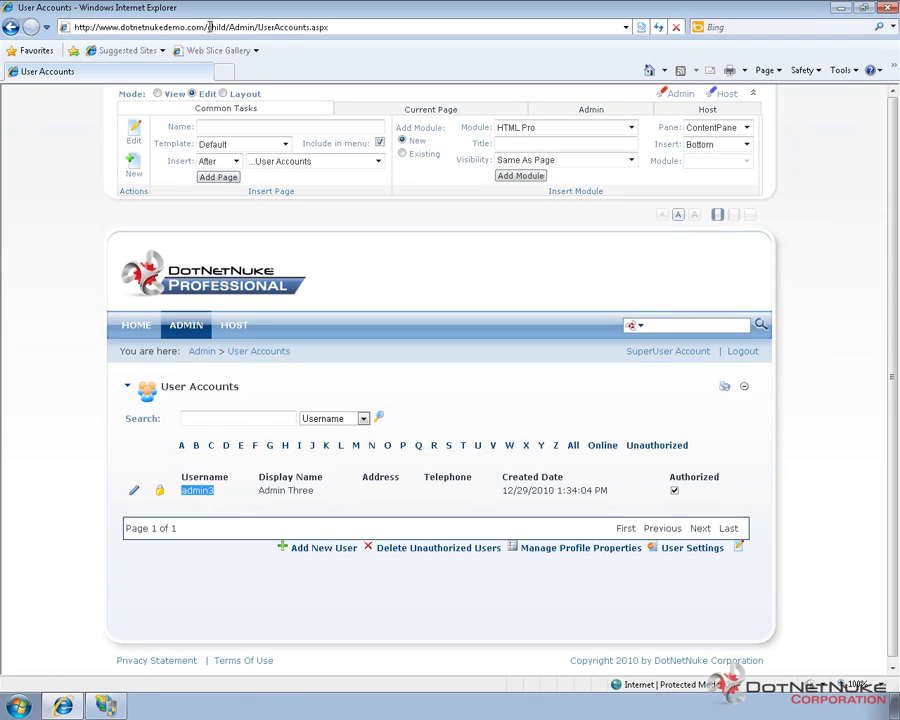
pyautogui.moveTo(209, 27); pyautogui.dragTo(428, 42)
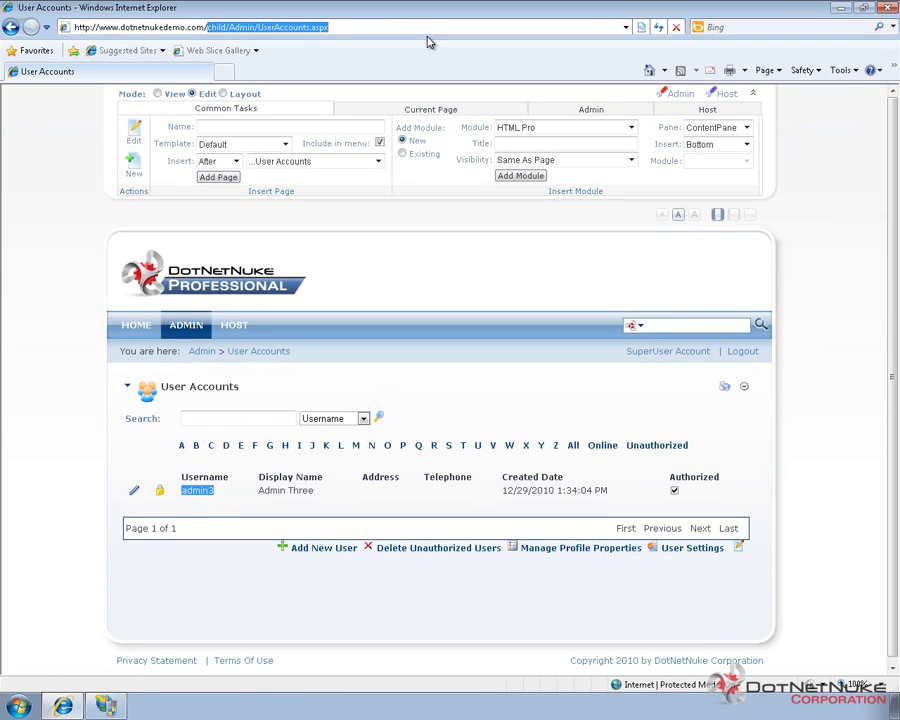
# Open the parent site's User Accounts list and highlight its administrator admin2.
pyautogui.press('BackSpace')
pyautogui.press('Return')
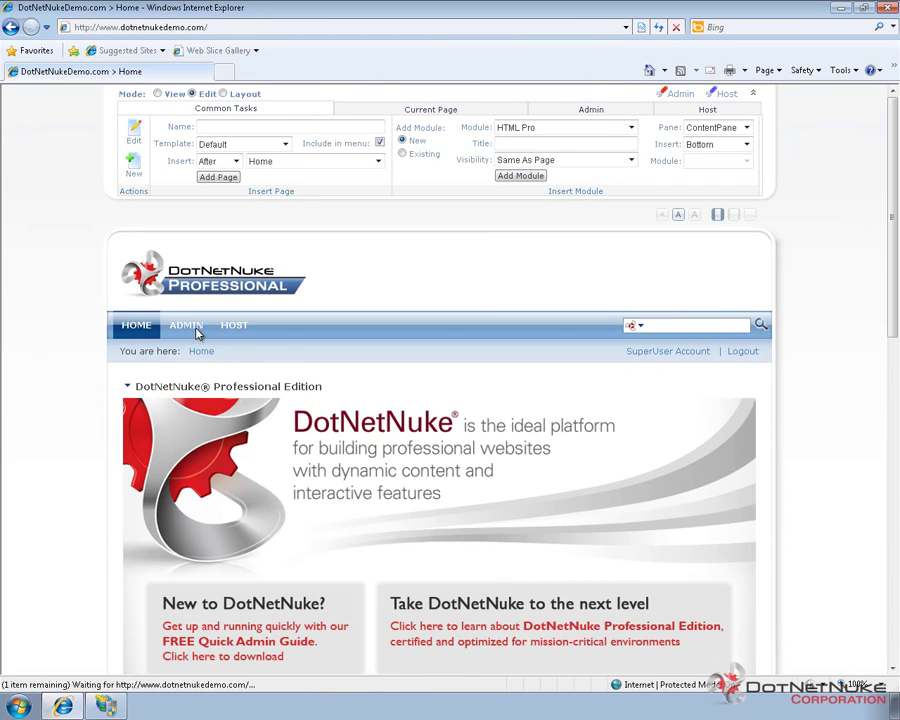
pyautogui.moveTo(186, 325)
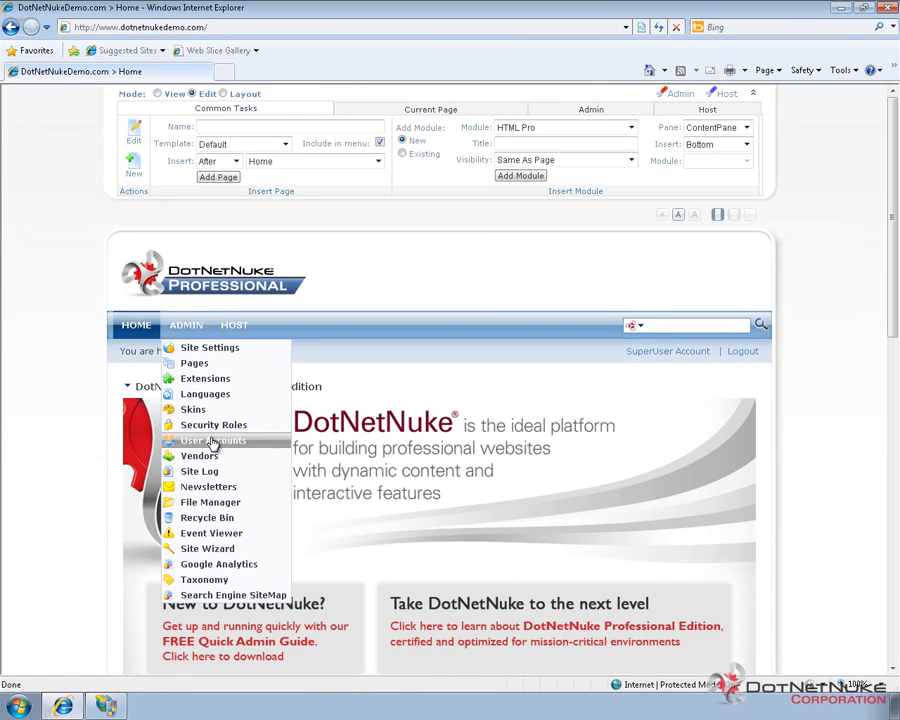
pyautogui.click(213, 441)
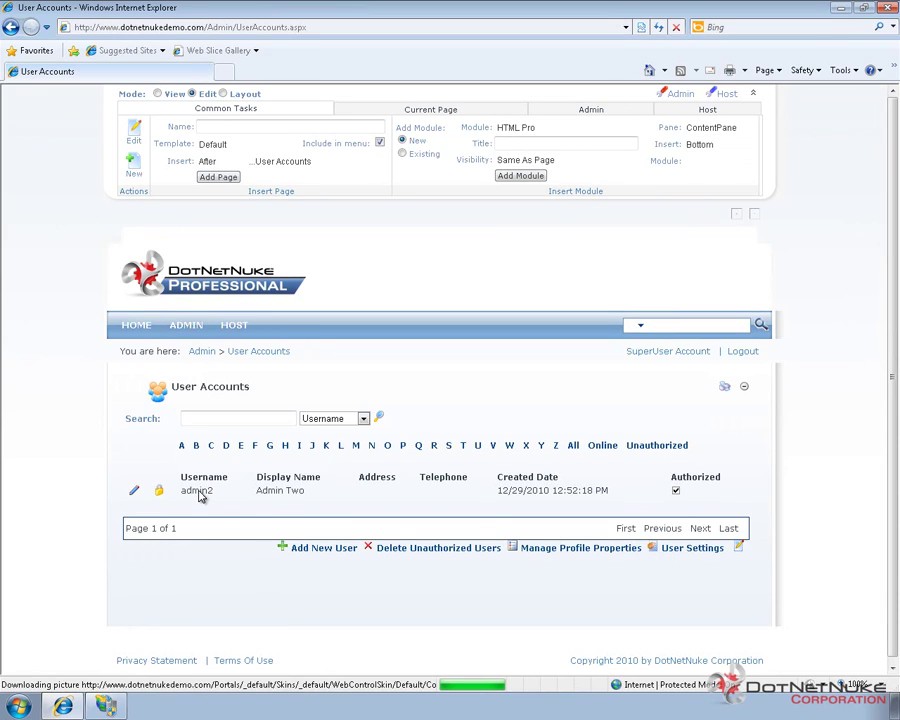
pyautogui.doubleClick(197, 490)
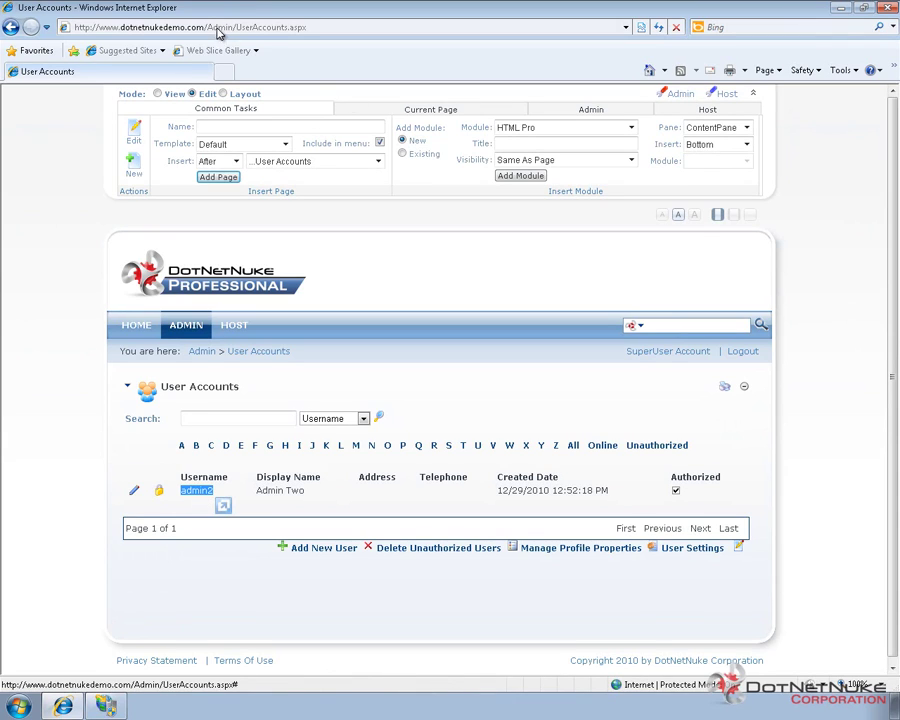
# Return to the child portal by replacing the address path with /child.
pyautogui.moveTo(206, 27); pyautogui.dragTo(464, 31)
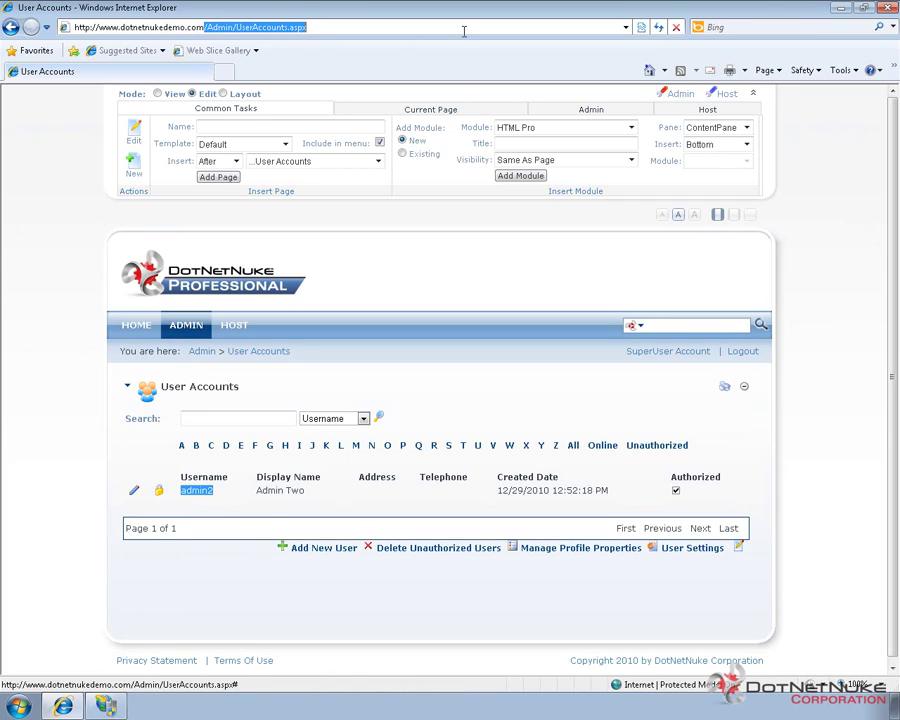
pyautogui.write('/')
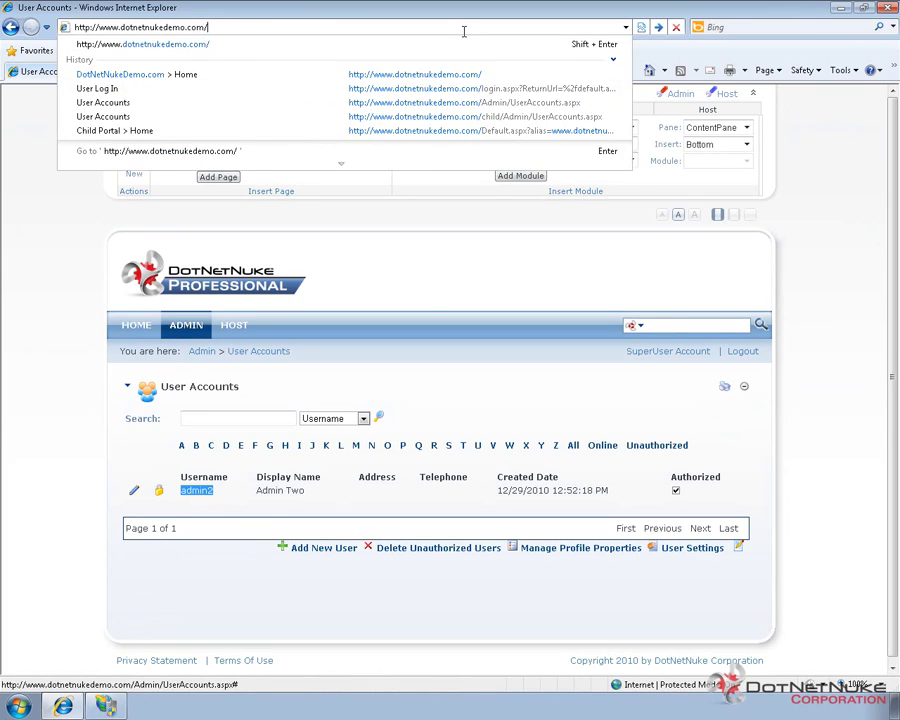
pyautogui.write('child')
pyautogui.press('Return')
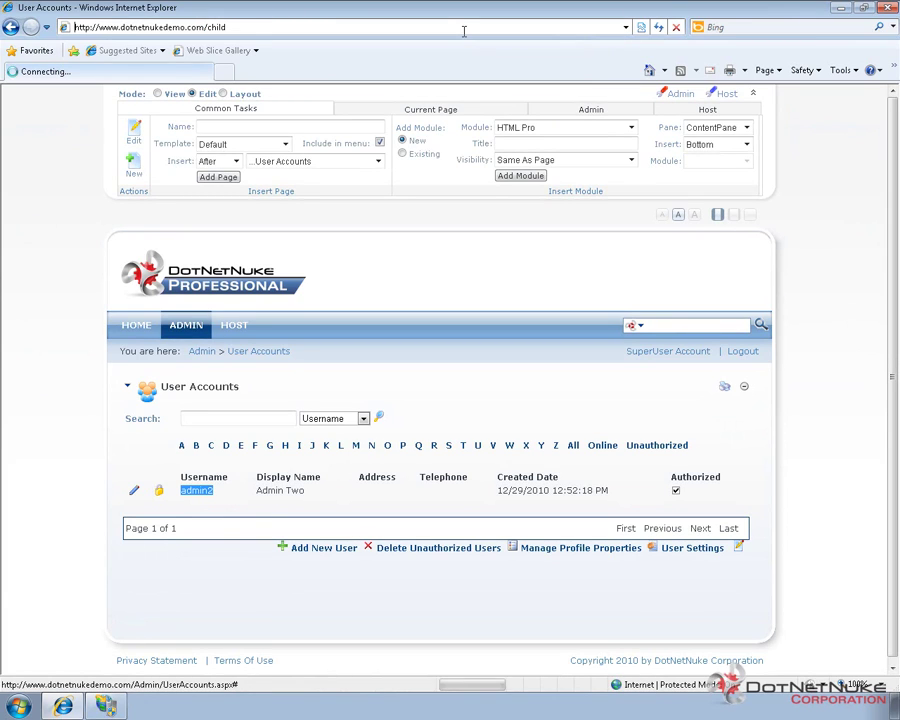